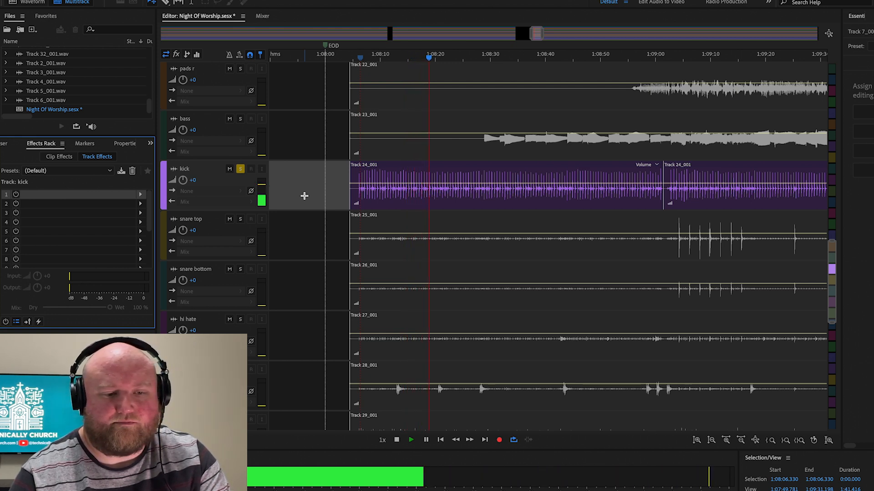
- Stop playback, return the playhead to the start of the kick part, and add CLA Drums Mono/Stereo to the kick track's first effect slot
key(space)
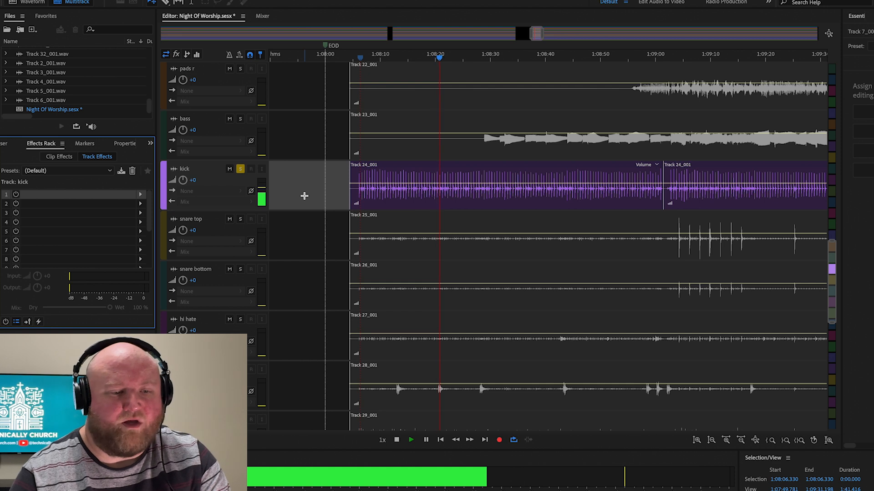
click(363, 57)
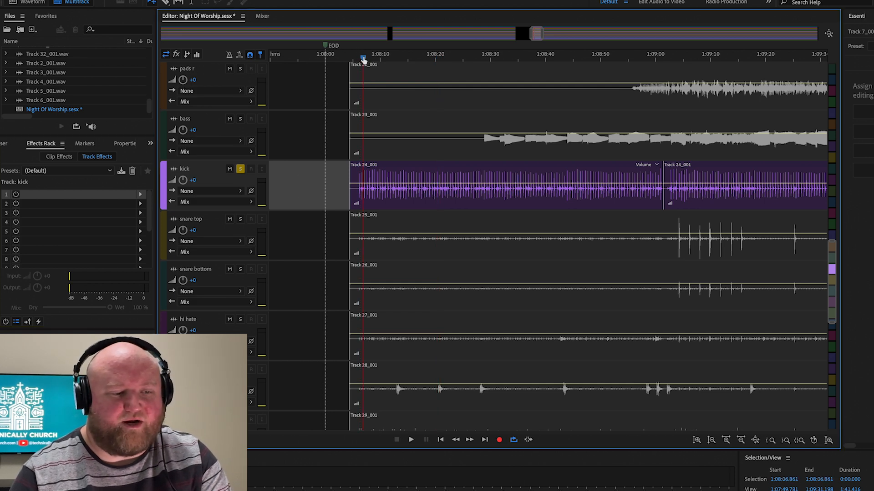
click(140, 195)
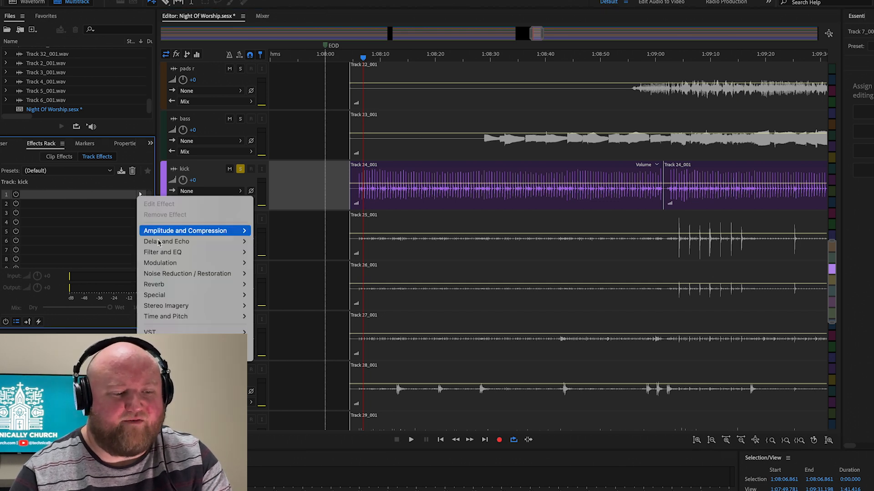
mouse_move(191, 333)
mouse_move(280, 359)
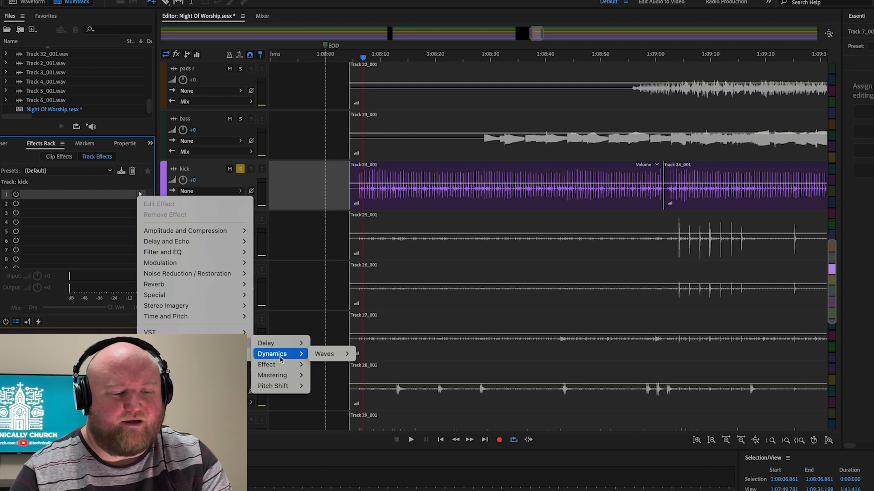
mouse_move(331, 367)
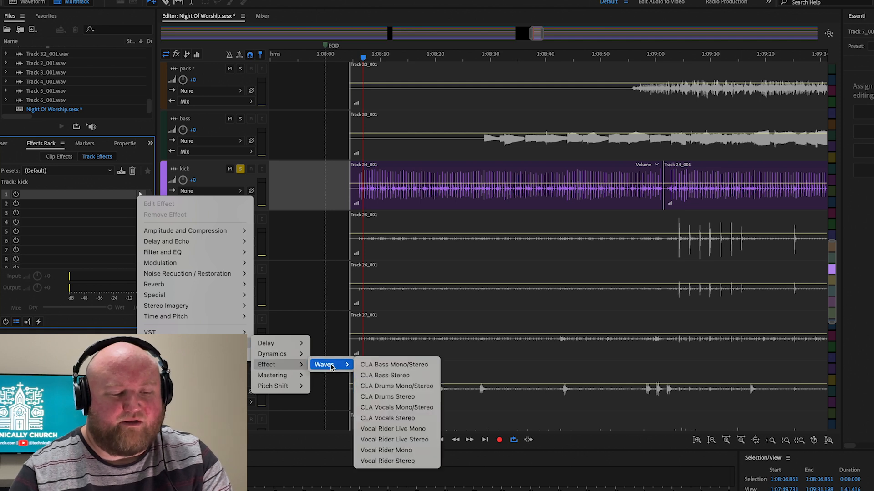
click(397, 387)
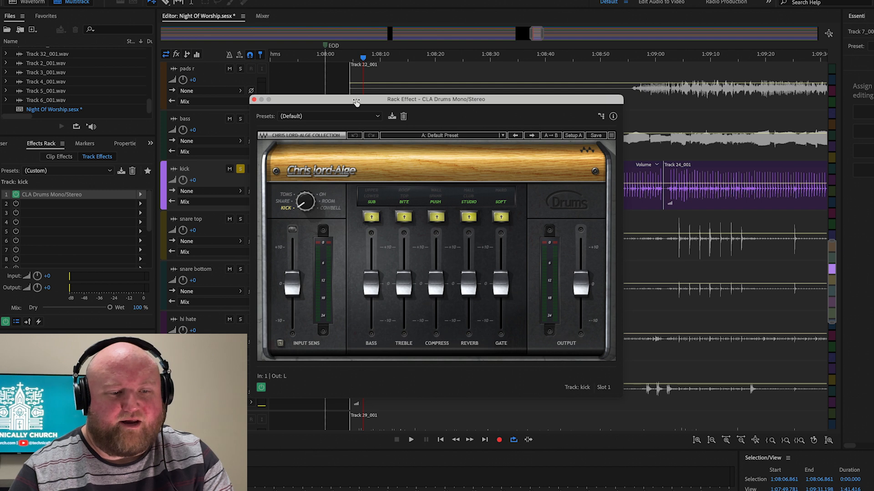
- Load the Kick - Rock 1 factory preset in CLA Drums and move the plug-in window clear of the kick track's opening
drag(356, 99, 355, 97)
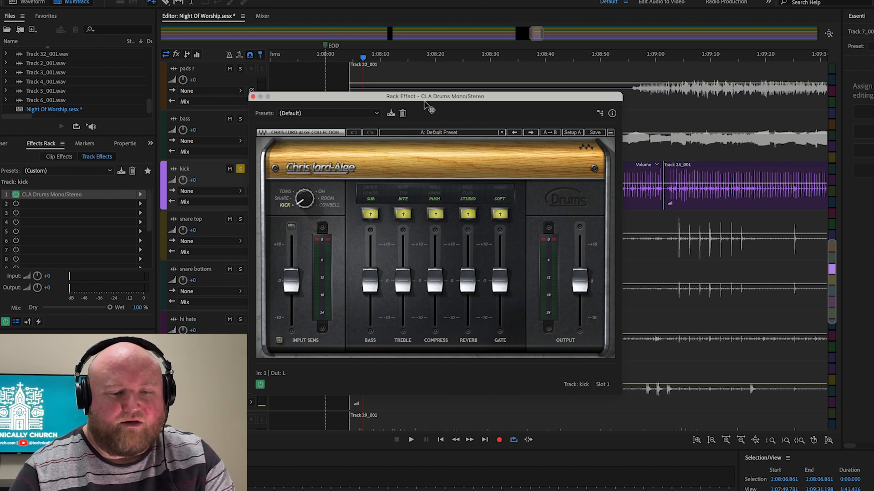
drag(432, 96, 619, 101)
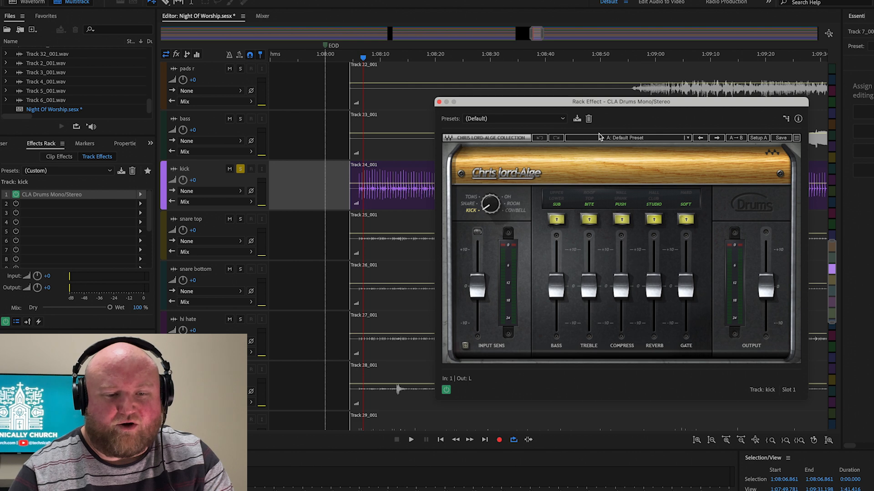
click(600, 137)
mouse_move(642, 257)
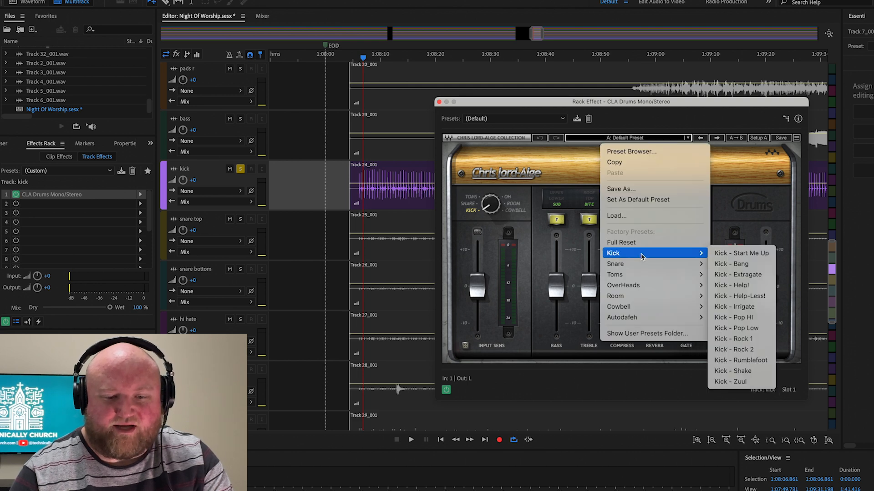
click(741, 341)
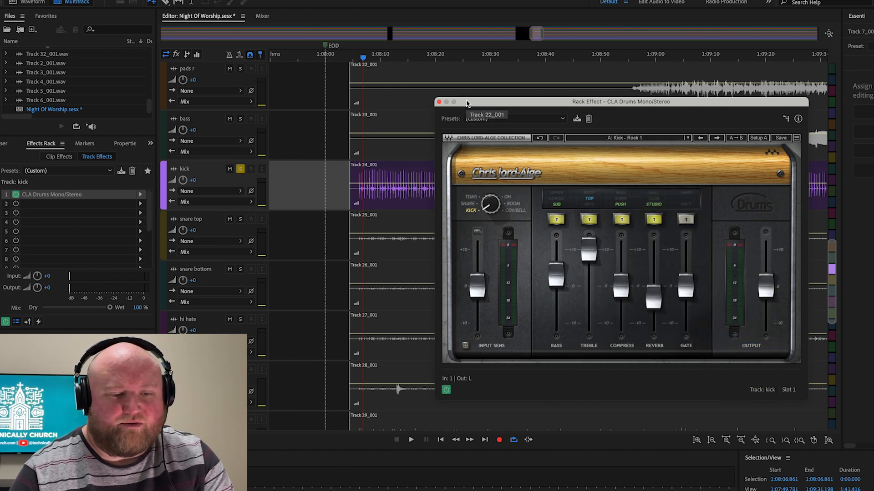
drag(483, 104, 521, 195)
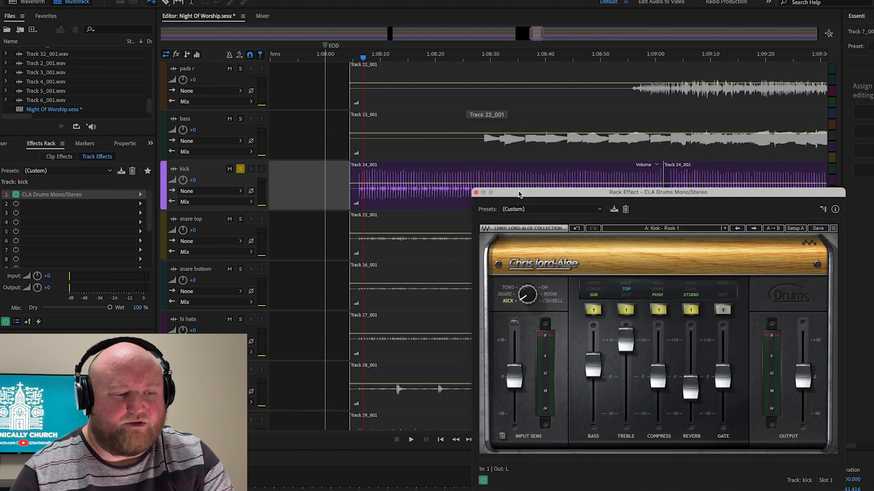
- Play the kick track from the start of its part, comparing the sound with CLA Drums bypassed and enabled, ending with it enabled
click(16, 196)
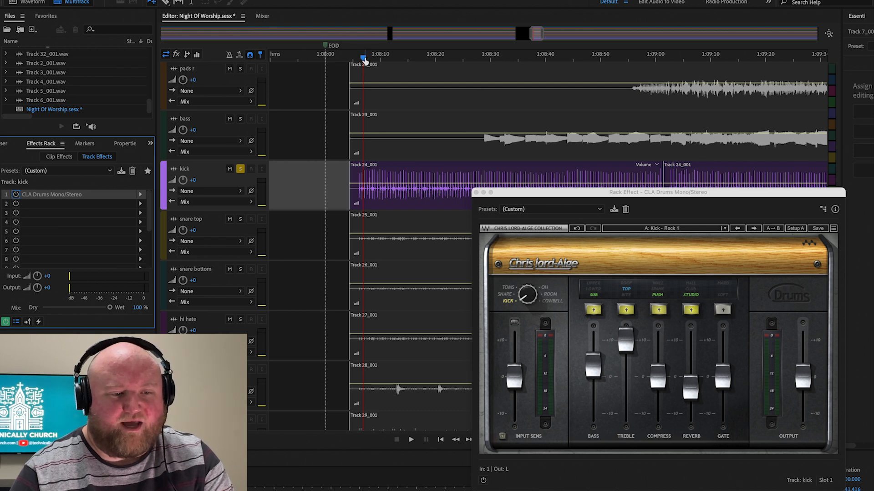
drag(364, 60, 360, 61)
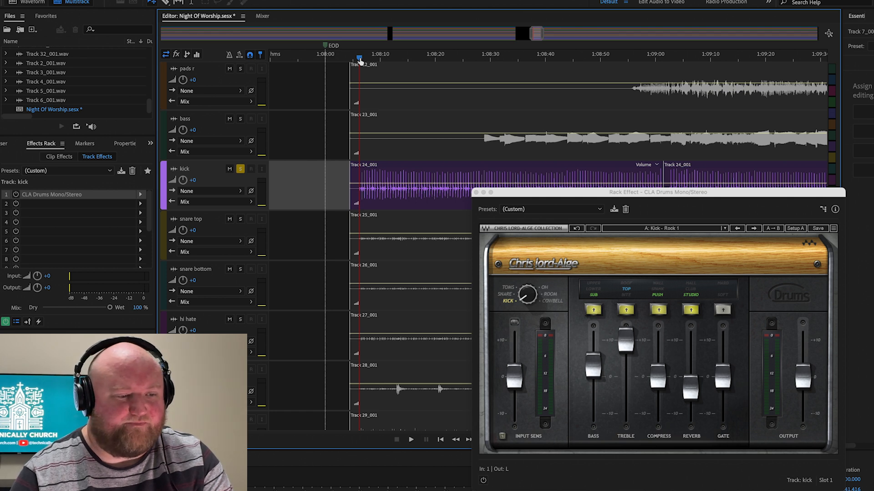
key(space)
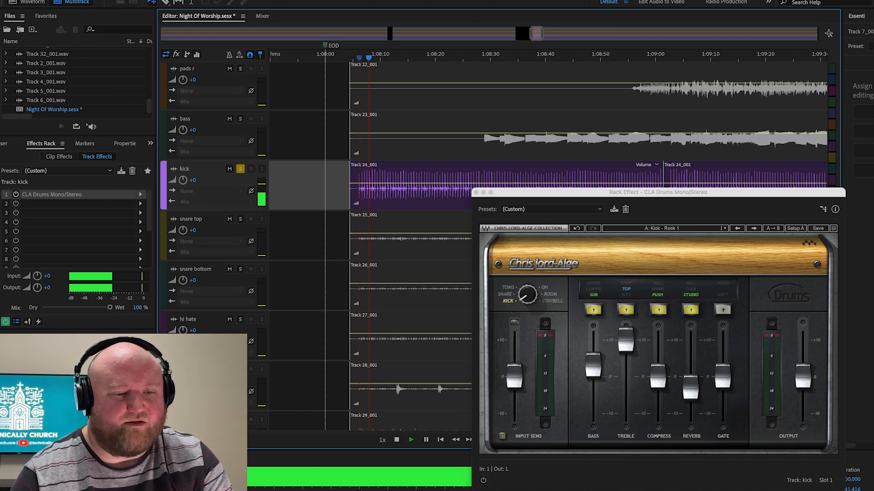
click(16, 195)
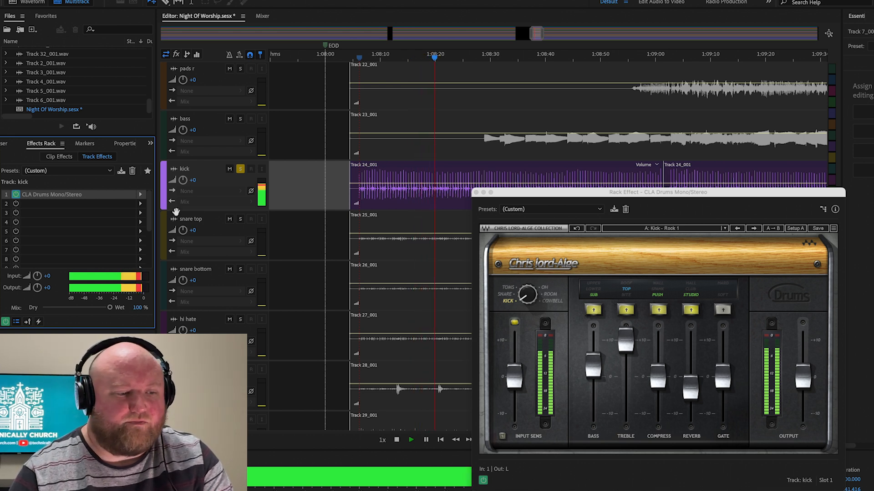
click(16, 196)
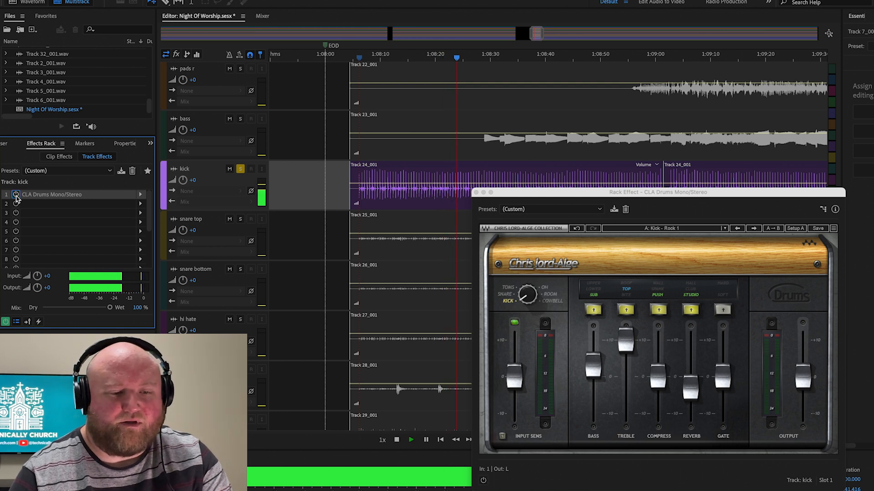
click(15, 195)
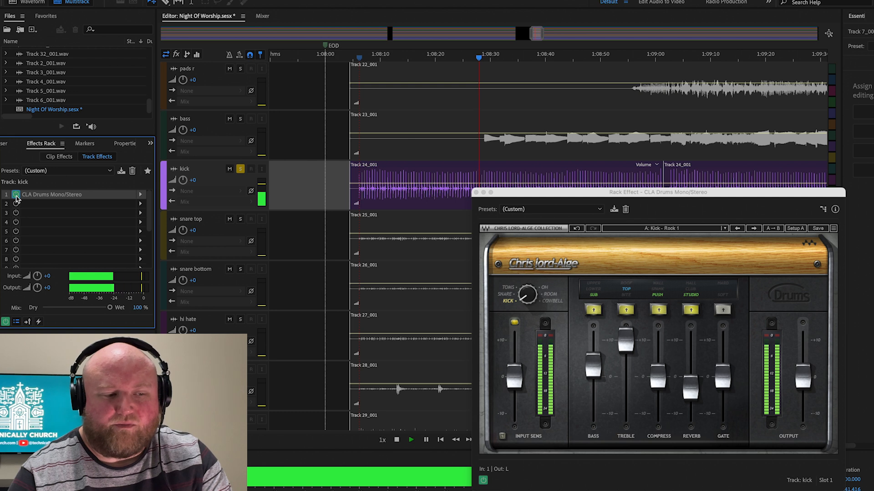
key(space)
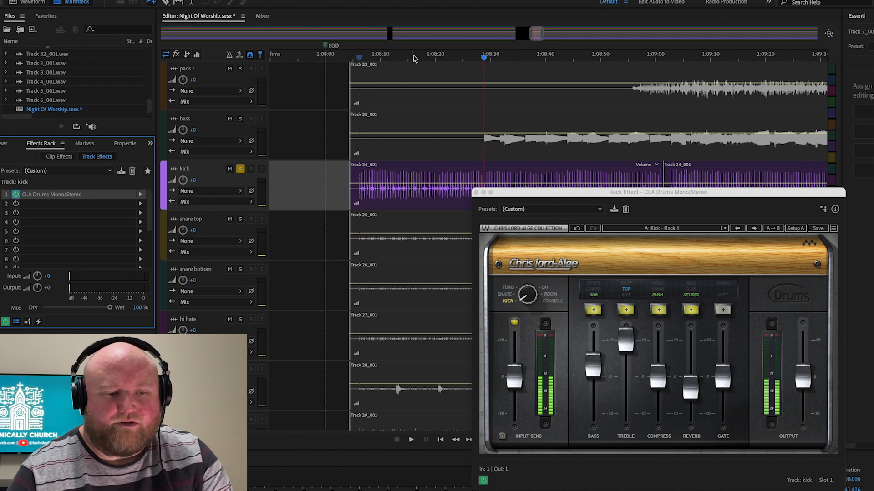
- Replay the kick track from the start of its part and audition the Kick - Rock 2 preset
click(358, 61)
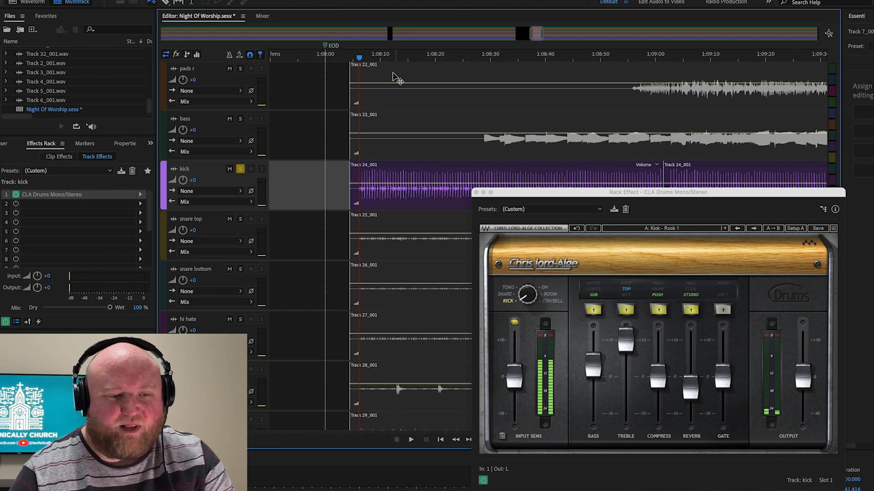
click(361, 59)
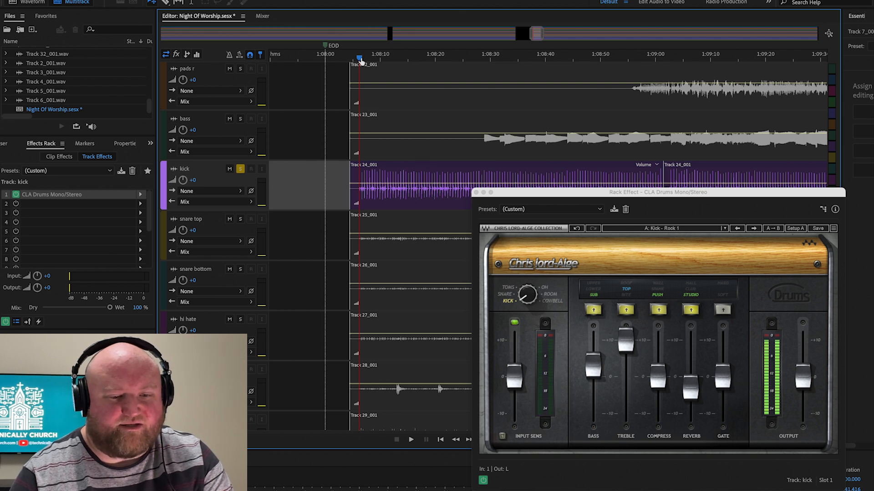
key(space)
click(665, 229)
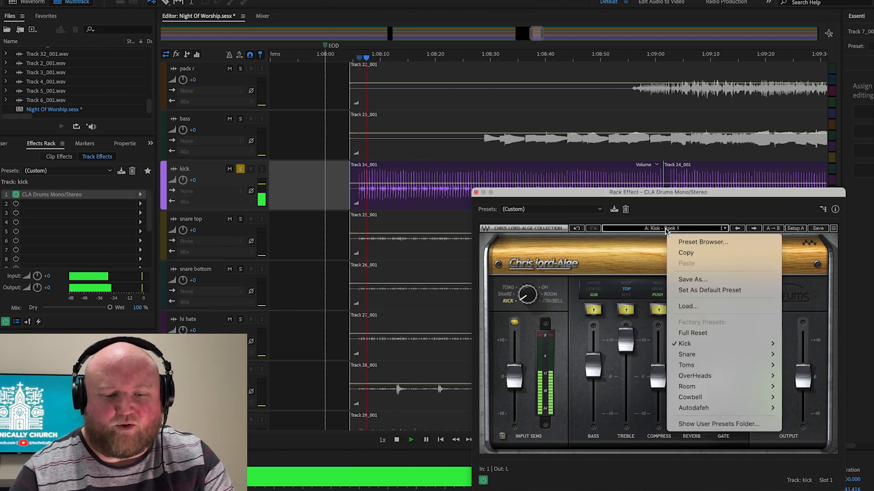
mouse_move(692, 344)
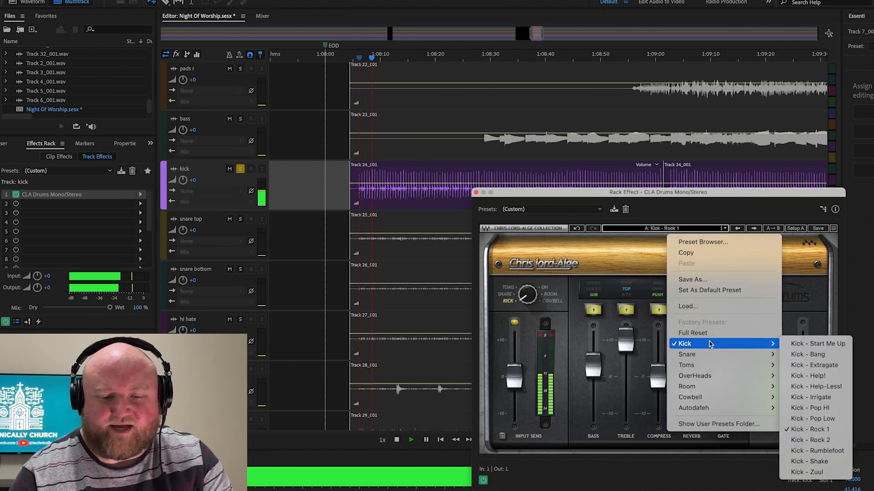
click(813, 440)
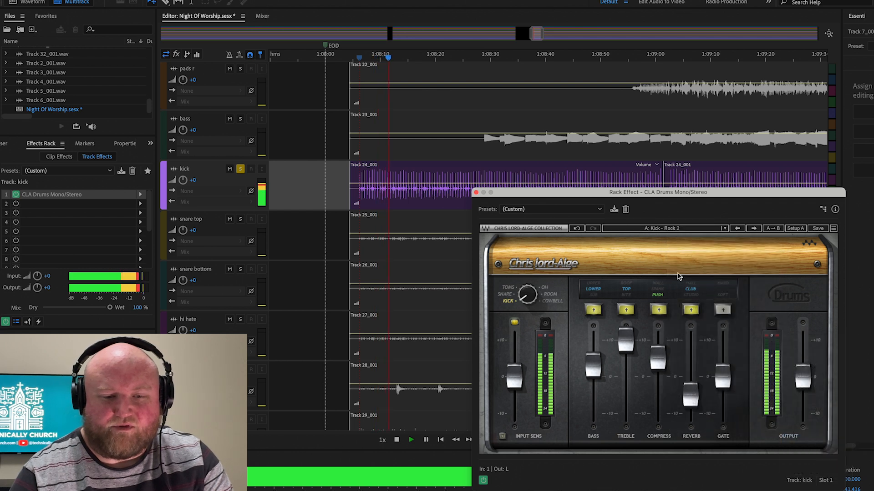
- Audition the Kick - Pop HI and Kick - Pop Low factory presets while the kick track plays
click(666, 230)
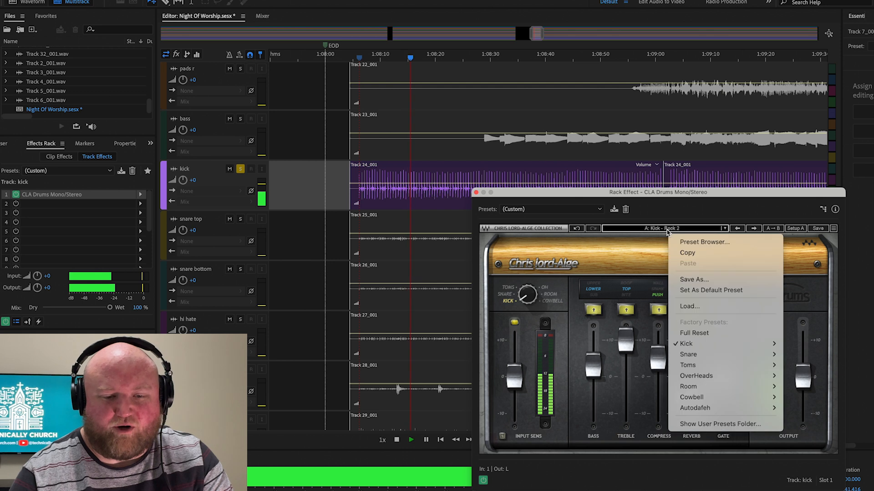
mouse_move(725, 346)
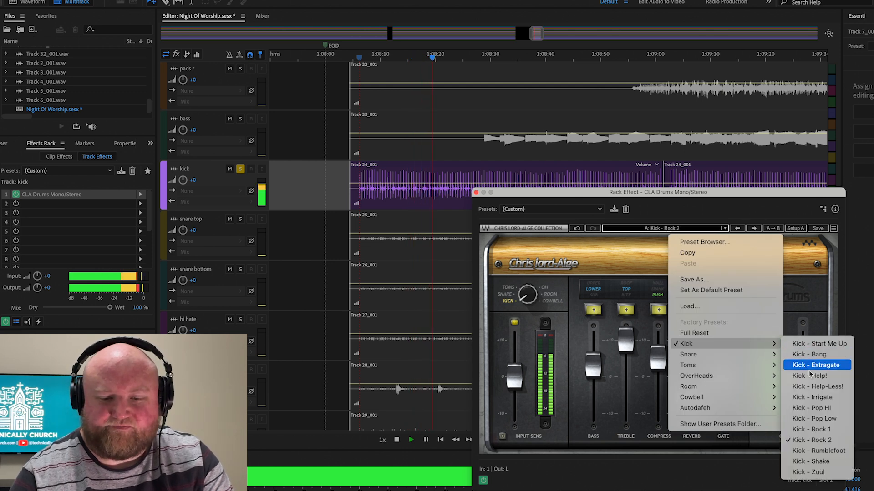
click(813, 409)
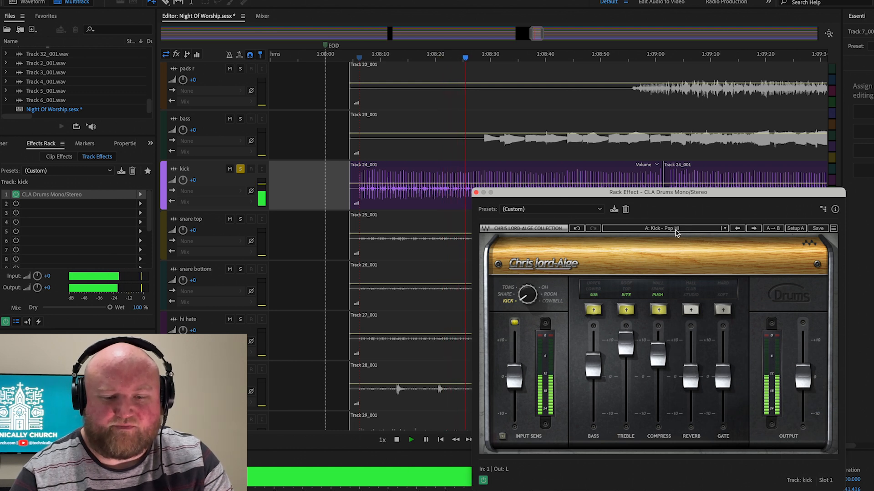
click(677, 230)
mouse_move(728, 343)
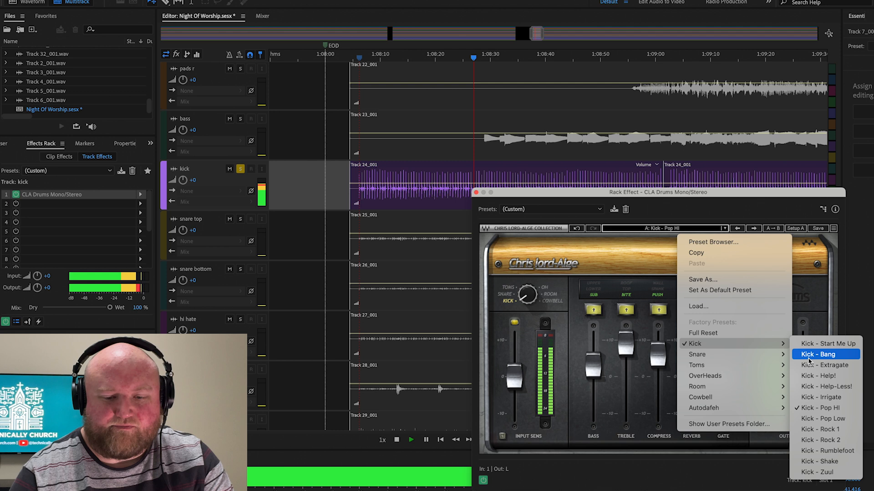
click(815, 420)
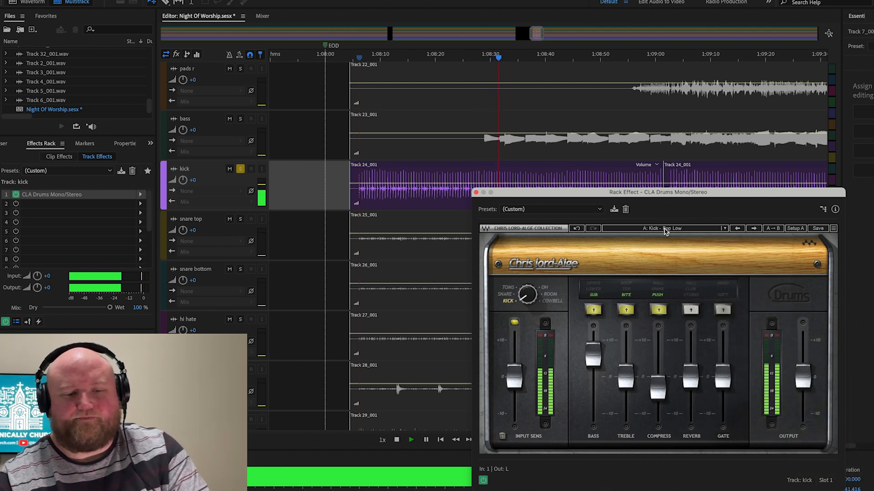
- Audition the Kick - Start Me Up factory preset on the playing kick track
click(665, 229)
mouse_move(700, 344)
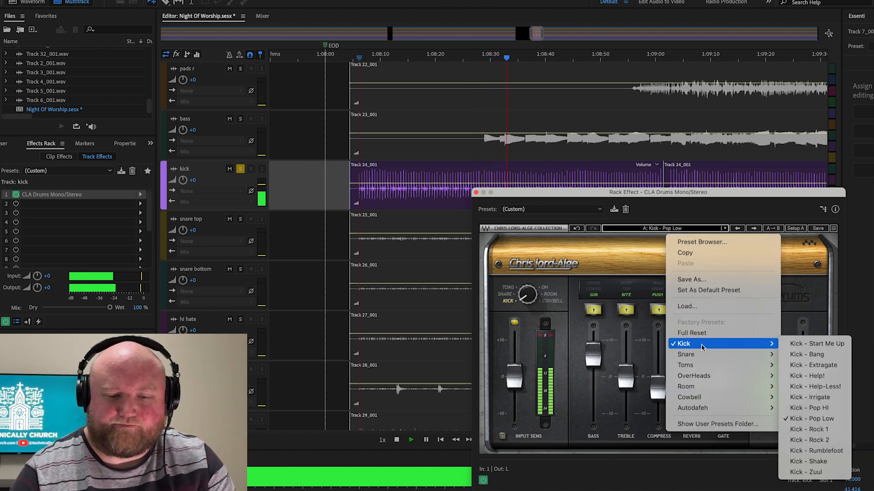
click(815, 344)
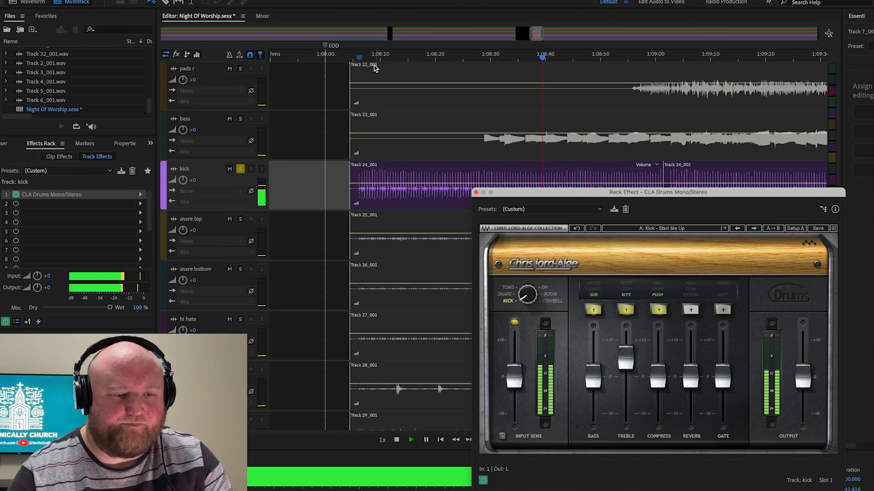
- Restart playback from the beginning of the kick part and load the Kick - Bang factory preset
click(359, 60)
key(space)
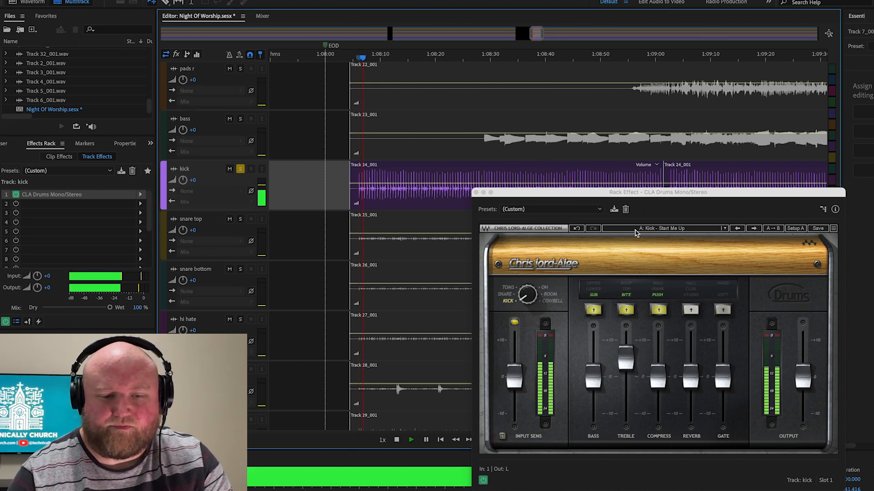
click(678, 228)
mouse_move(701, 344)
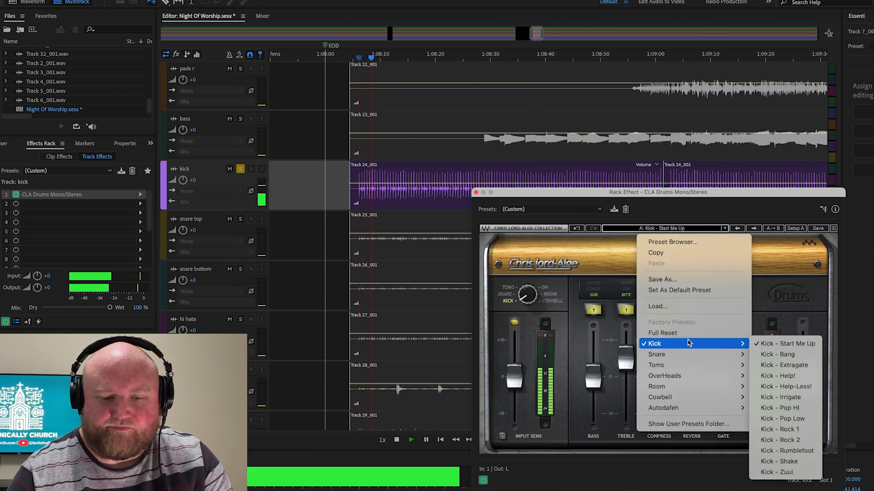
click(788, 355)
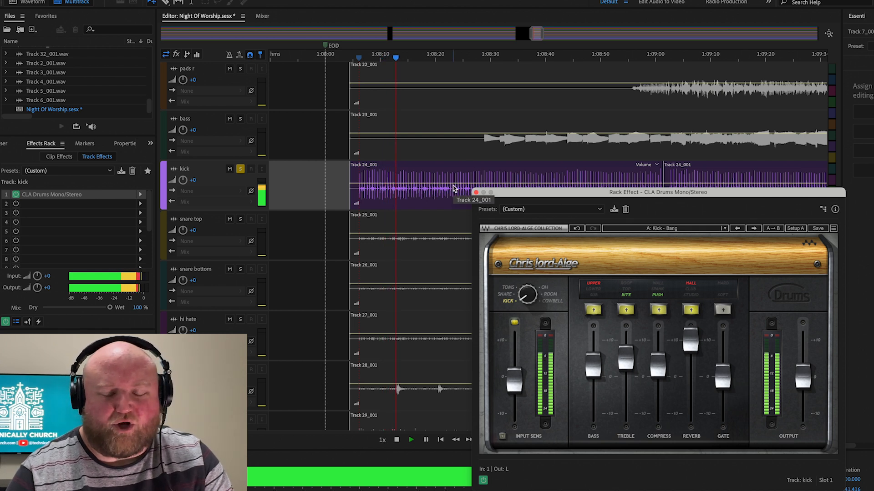
- Audition the Kick - Shake and Kick - Rumblefoot factory presets on the playing kick track
click(660, 229)
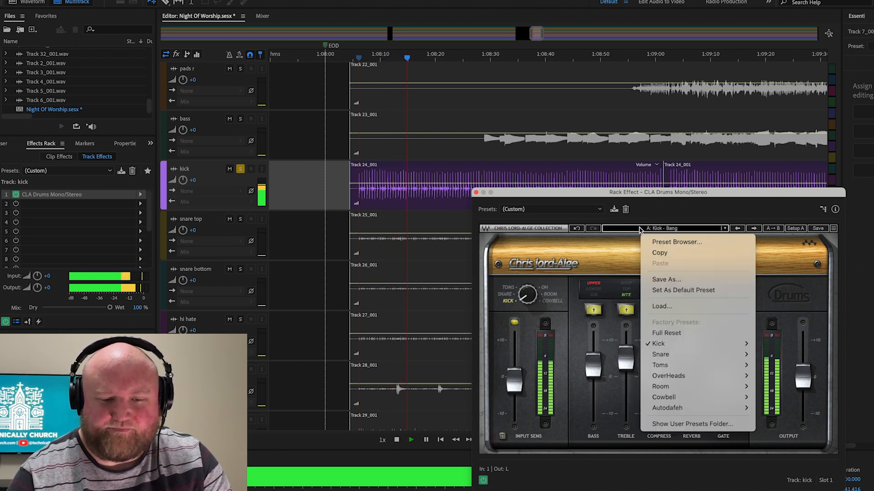
mouse_move(690, 344)
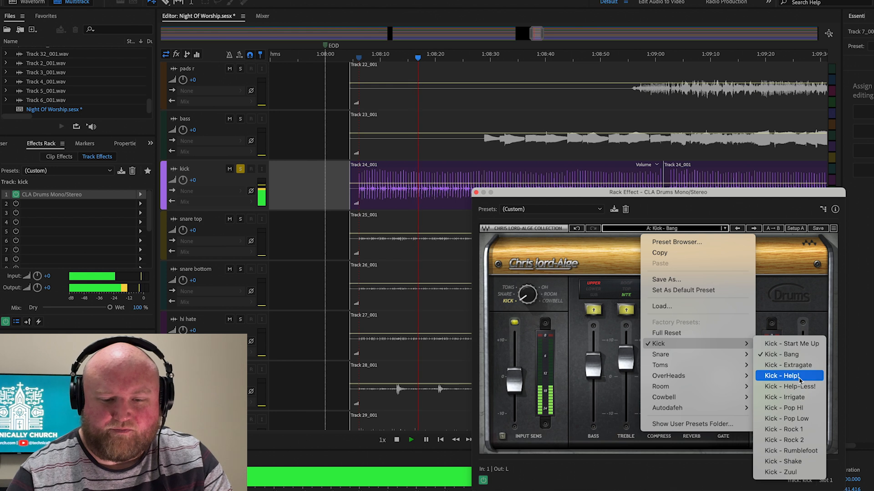
click(800, 464)
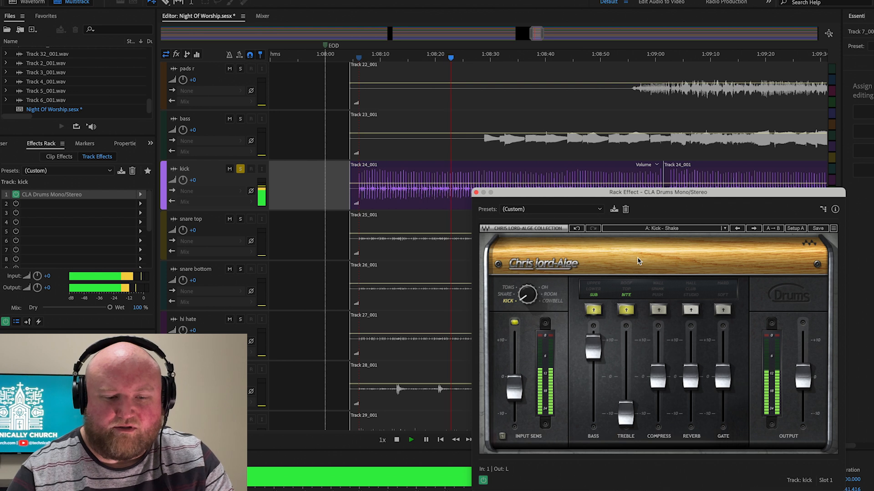
click(638, 230)
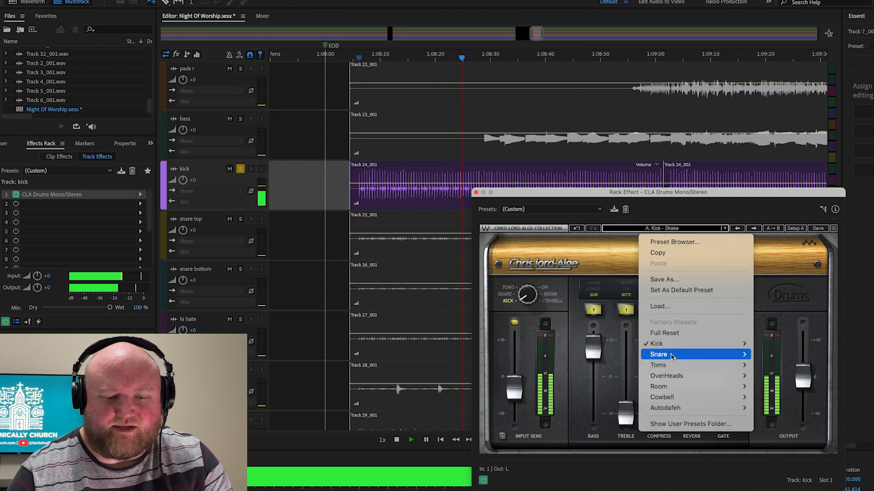
mouse_move(673, 344)
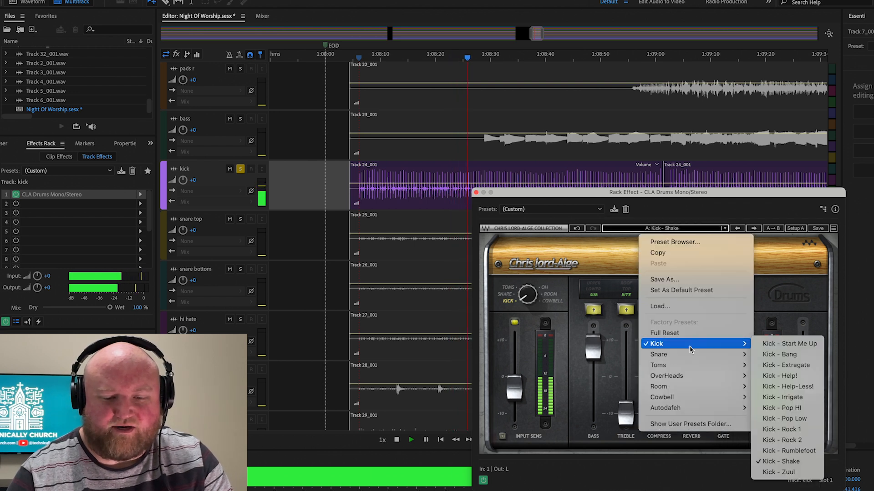
click(790, 451)
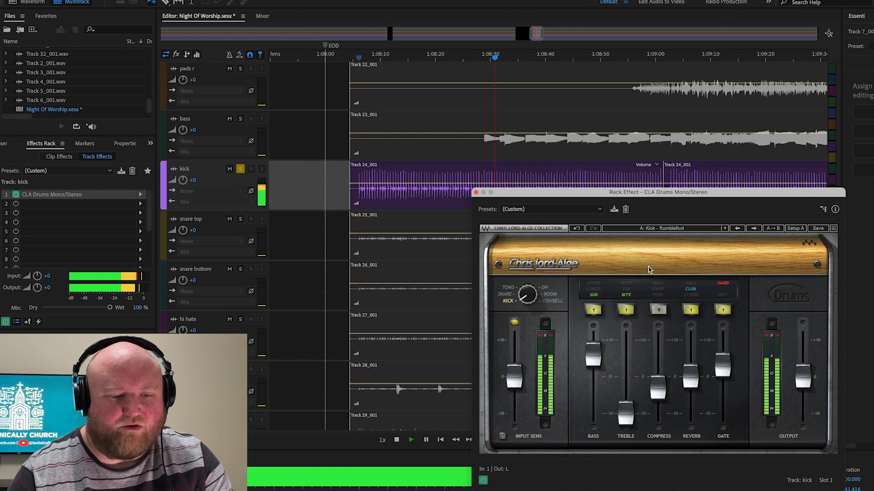
key(space)
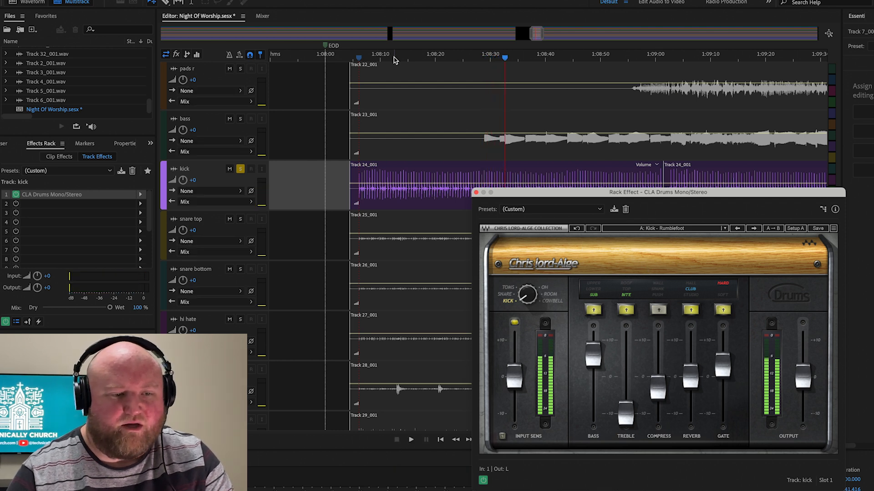
- Return the playhead to the beginning of the kick part and load the Kick - Rock 1 factory preset
click(360, 58)
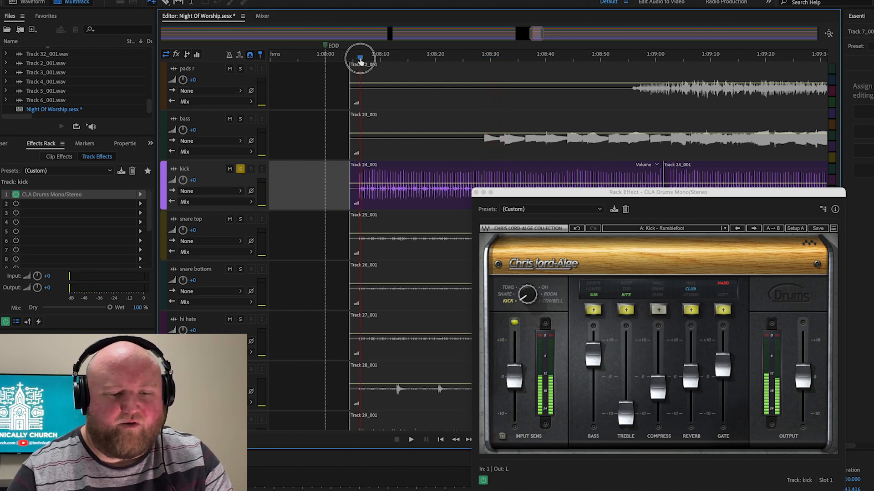
click(619, 228)
mouse_move(683, 346)
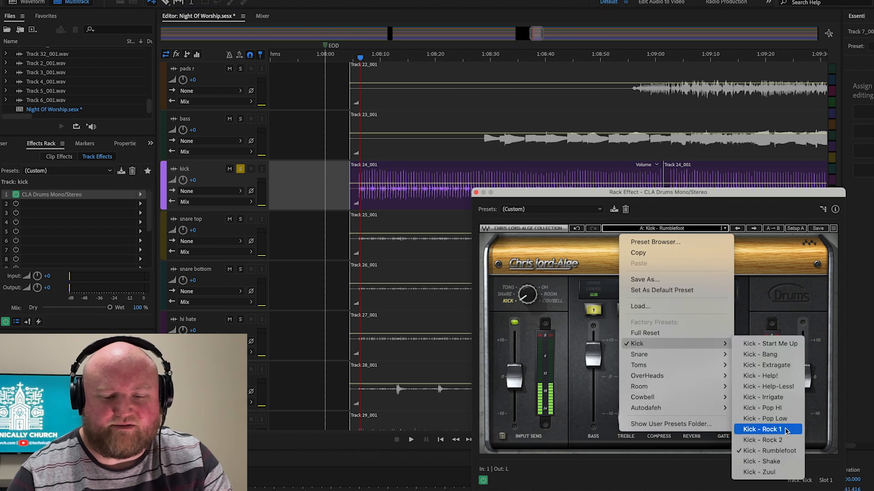
click(762, 429)
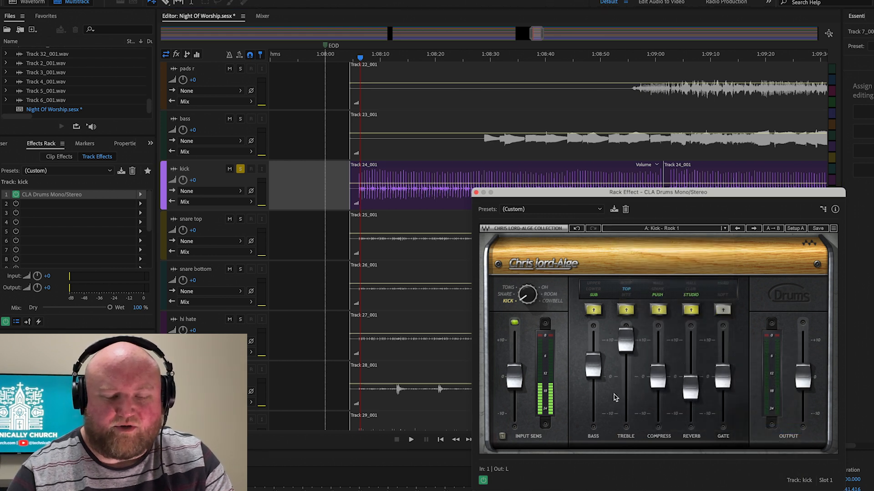
- Cycle the Bass modes back to Sub and try the Bite Treble mode before restoring Top
drag(609, 195, 428, 152)
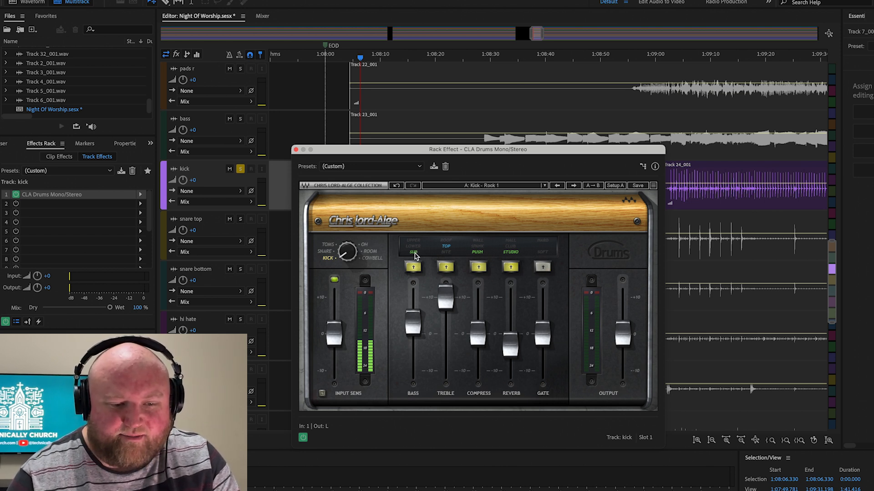
click(414, 254)
click(414, 253)
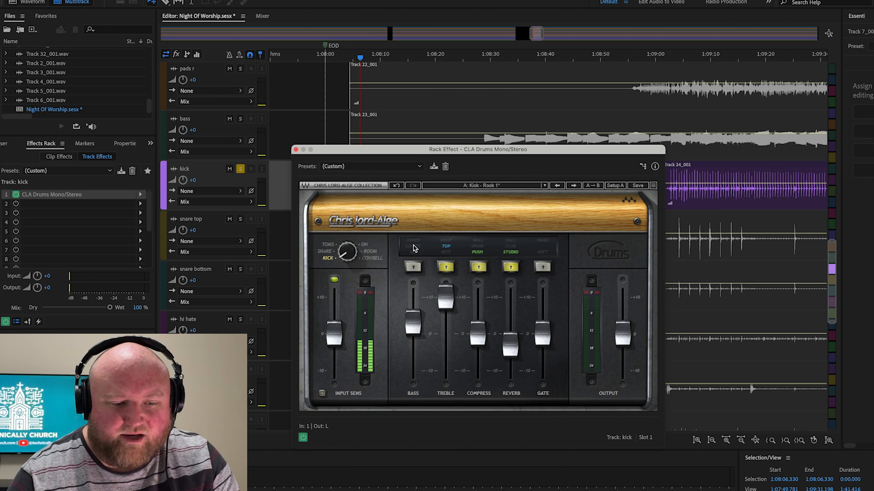
click(414, 241)
click(413, 246)
click(413, 252)
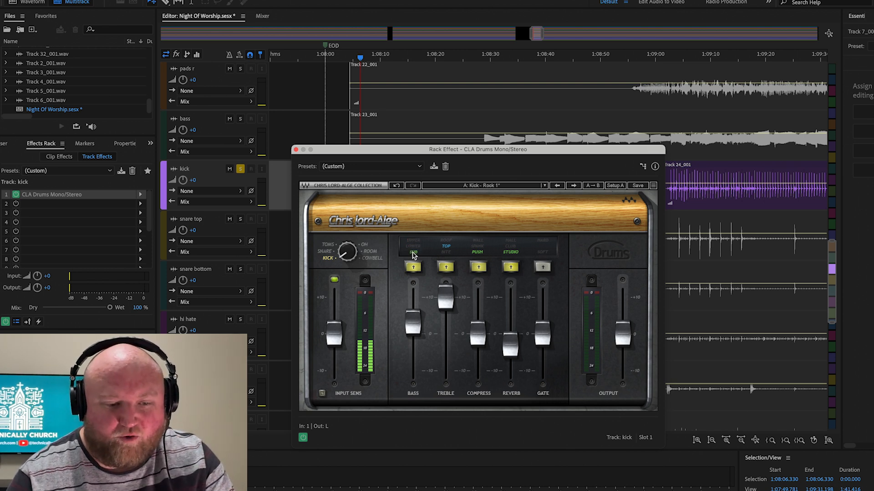
click(446, 253)
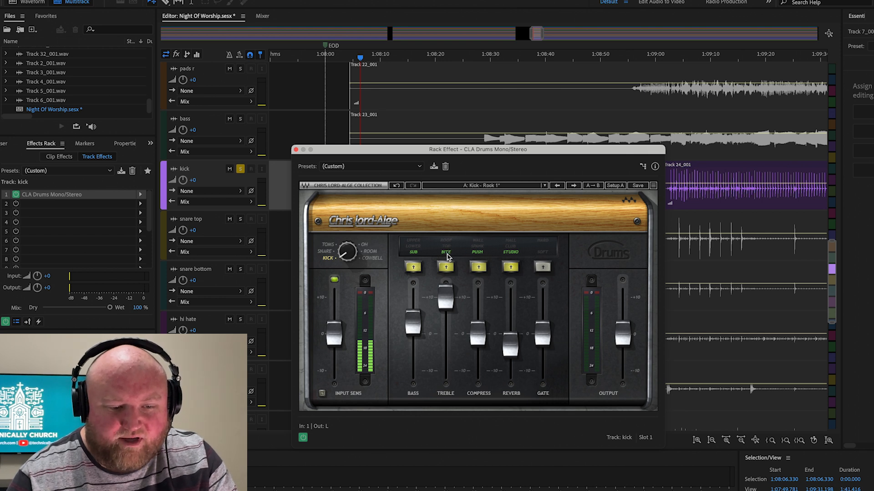
click(446, 252)
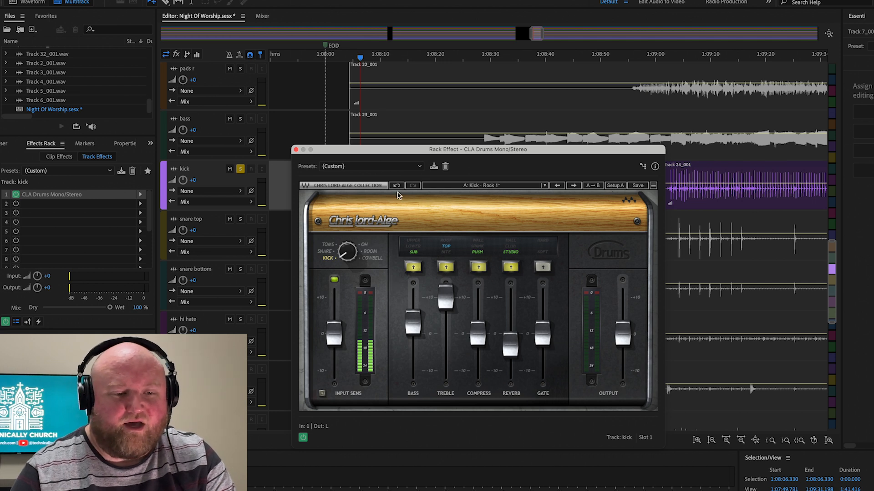
- Play the kick part from its start, pushing the Bass fader to 10.0 and easing it back to about 5
drag(400, 153, 525, 147)
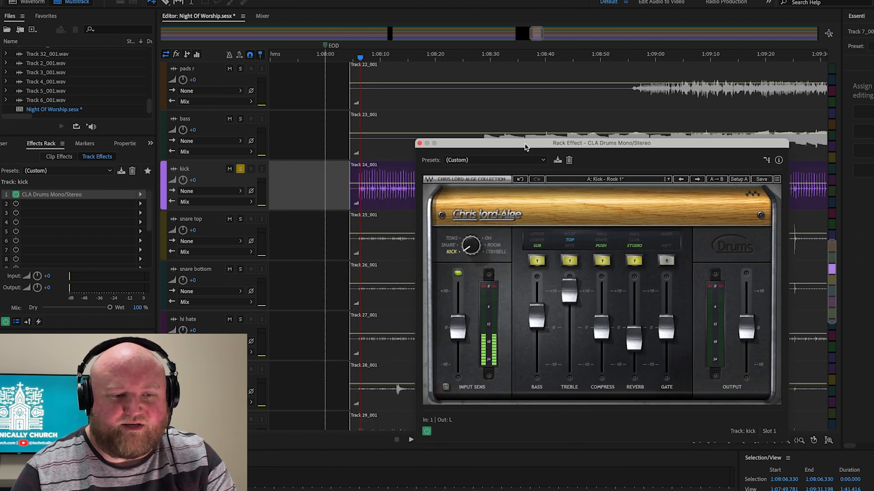
click(360, 58)
key(space)
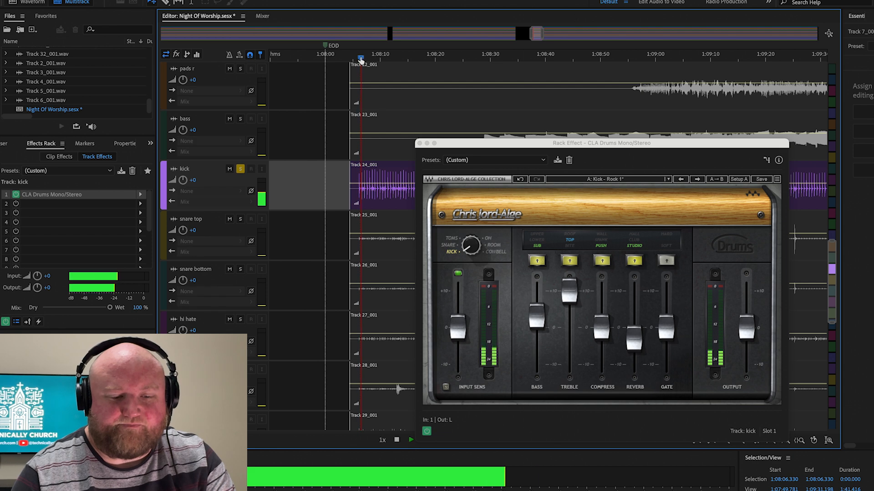
mouse_move(537, 323)
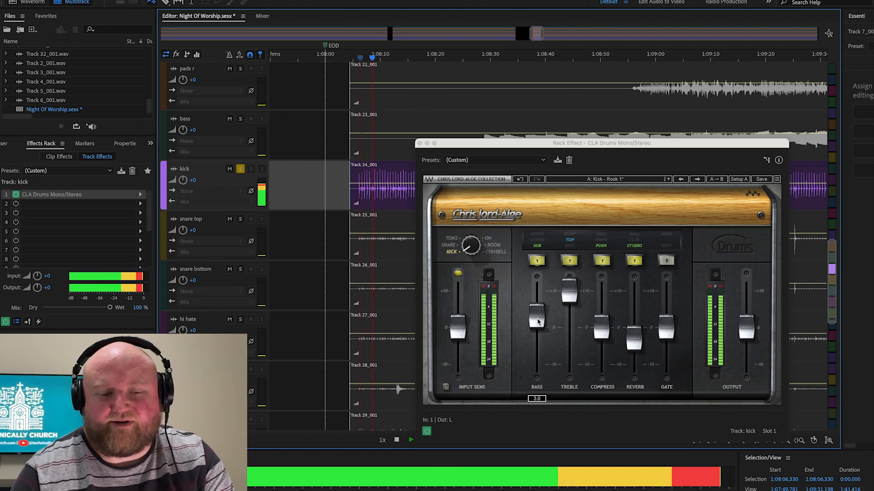
drag(537, 322, 537, 291)
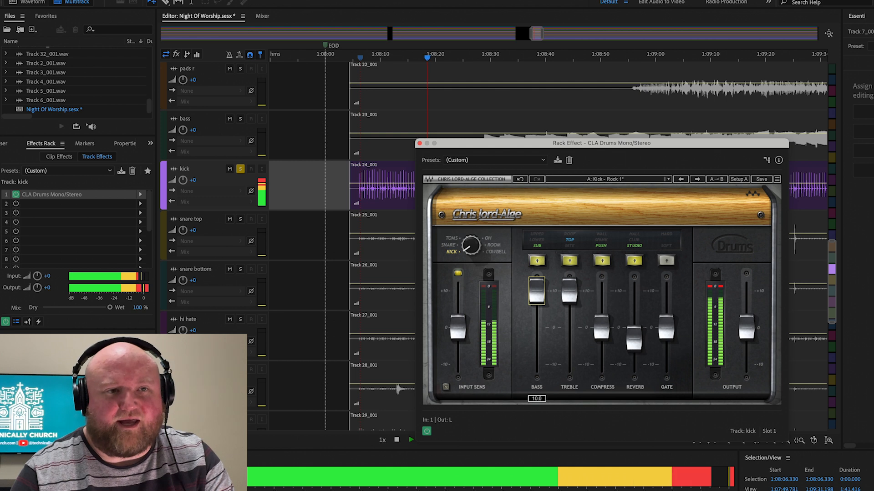
drag(537, 291, 537, 309)
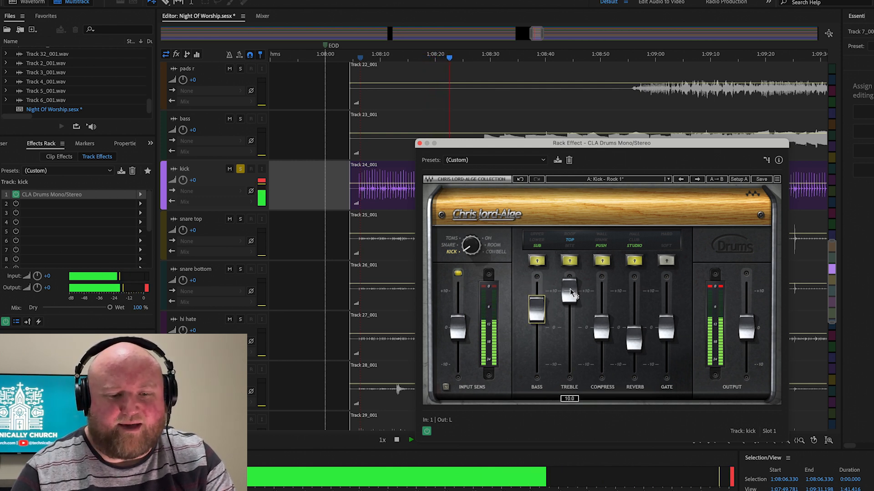
- Lower the Treble fader to about 5 and raise both the Compress and Reverb faders to about 2
drag(569, 291, 601, 319)
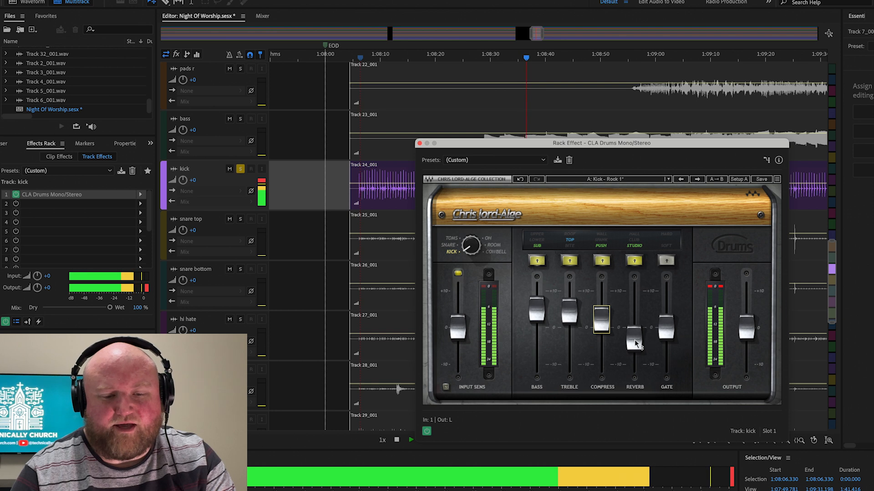
click(633, 341)
drag(633, 341, 634, 318)
- Replay the kick part with the Soft gate enabled, raising its fader to about 10 and easing it back to about 5
click(367, 55)
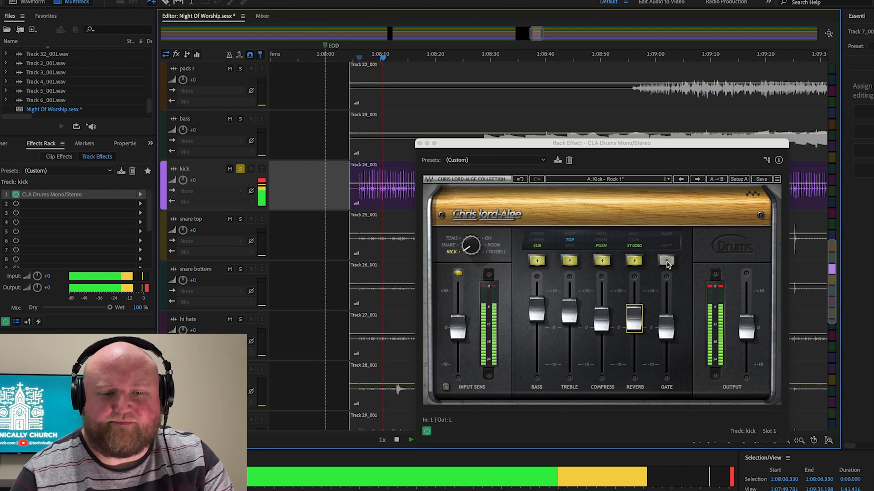
click(666, 261)
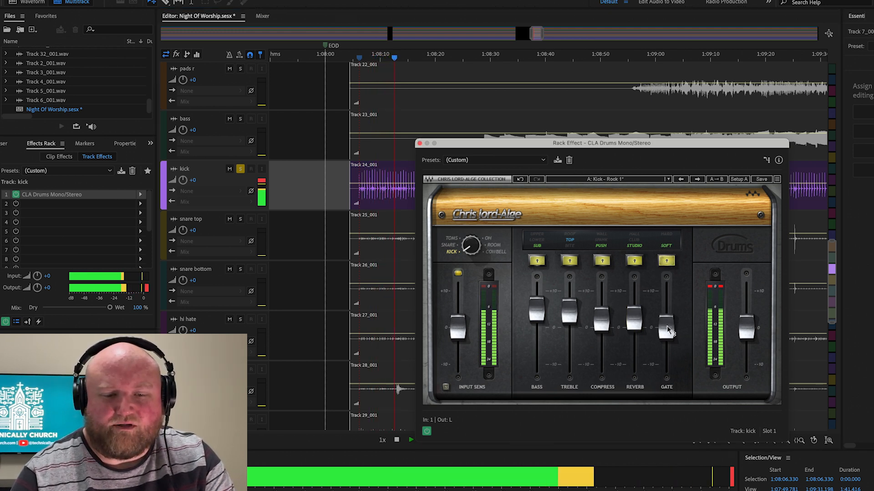
mouse_move(667, 328)
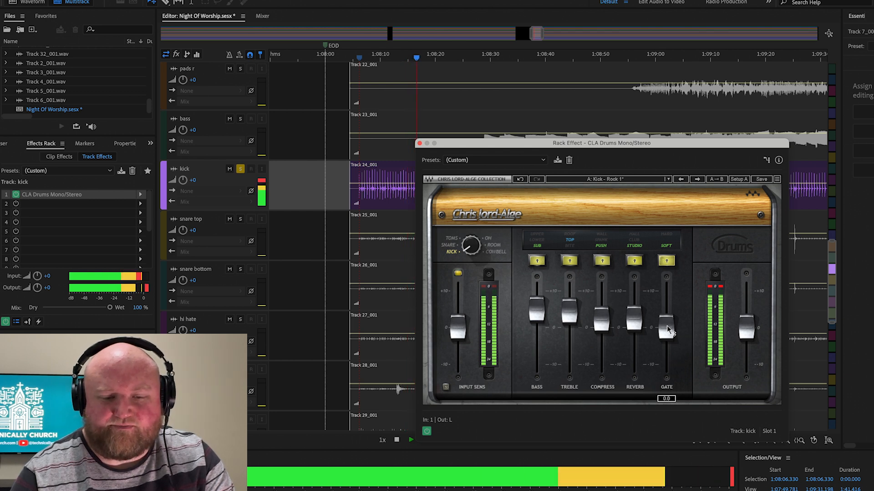
click(667, 325)
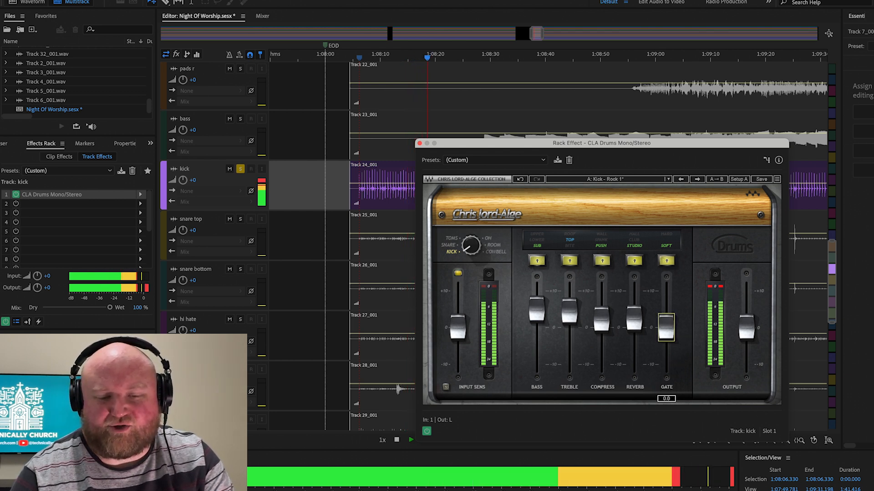
drag(667, 327, 667, 288)
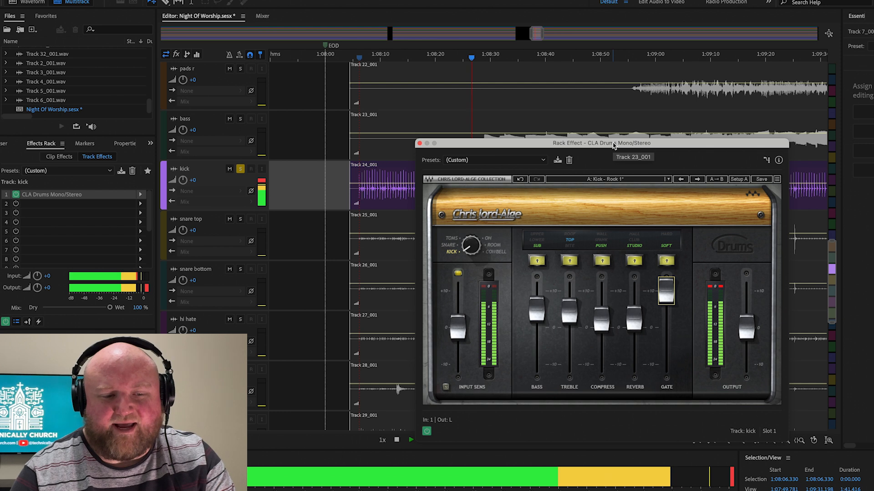
drag(613, 145, 455, 144)
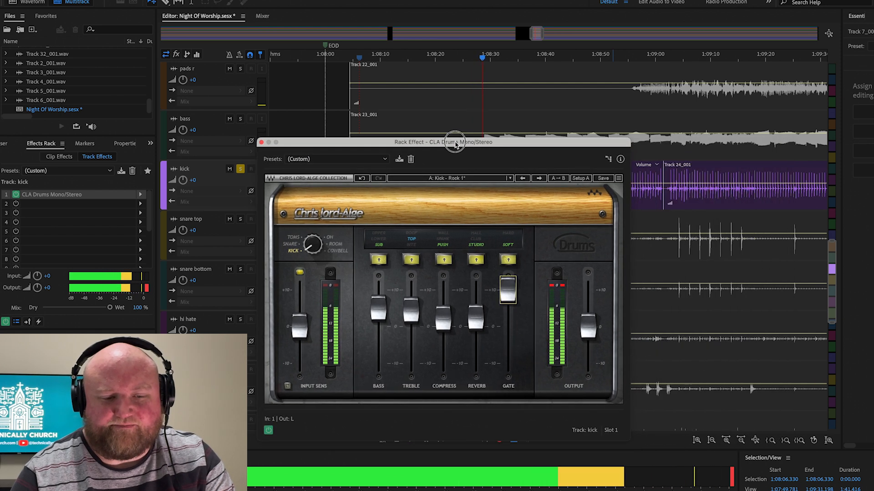
drag(510, 295, 509, 315)
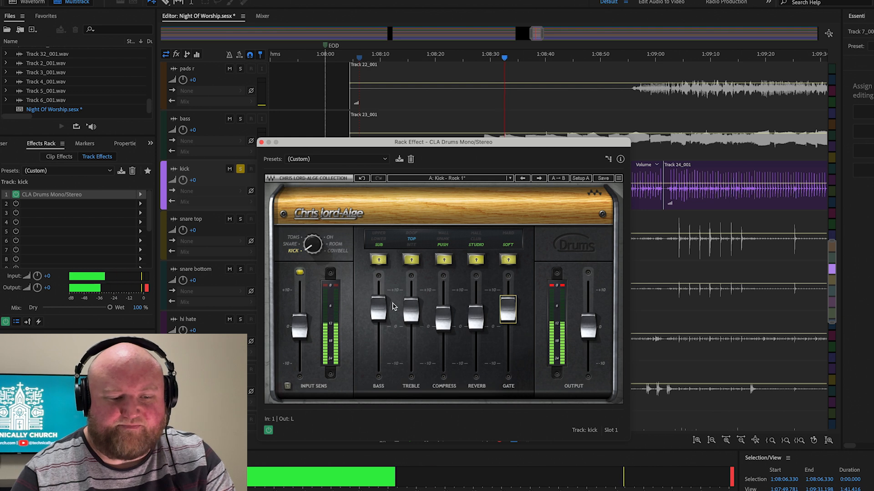
- Raise the Bass fader to 8.1, Treble to about 8 in Bite mode, and Reverb to 5.1
drag(377, 308, 378, 295)
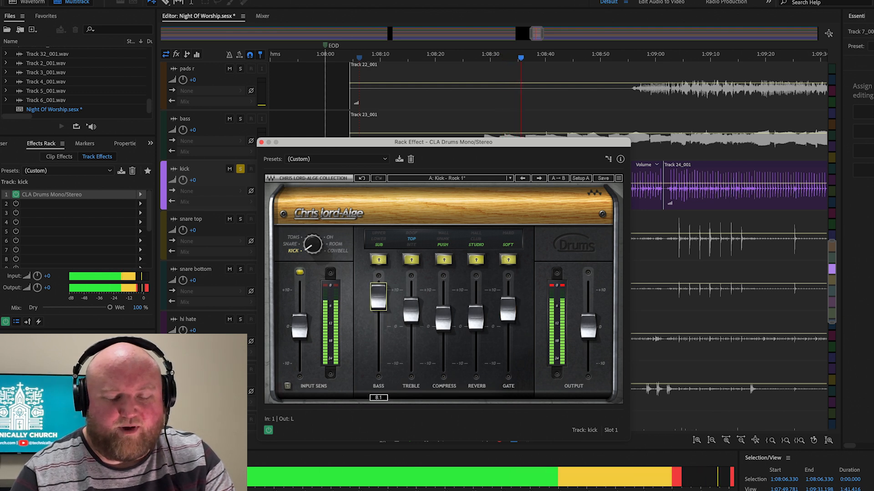
click(408, 309)
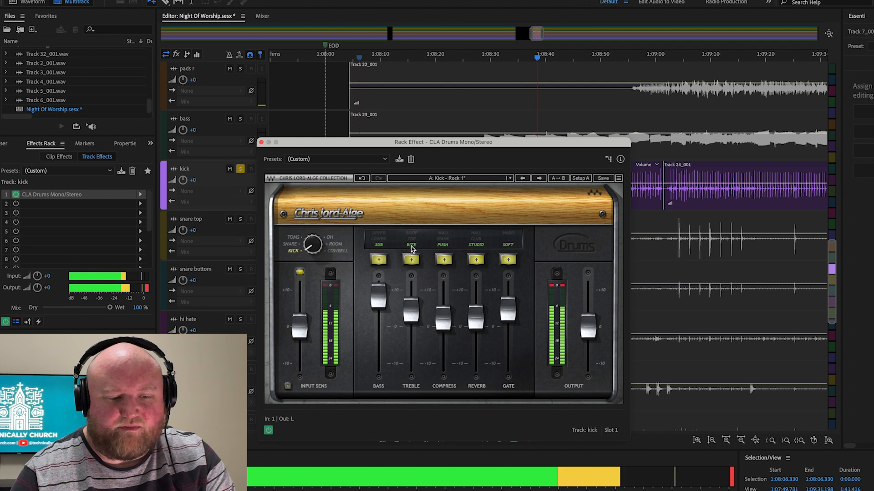
mouse_move(408, 303)
mouse_down()
mouse_move(410, 290)
mouse_move(411, 296)
mouse_up()
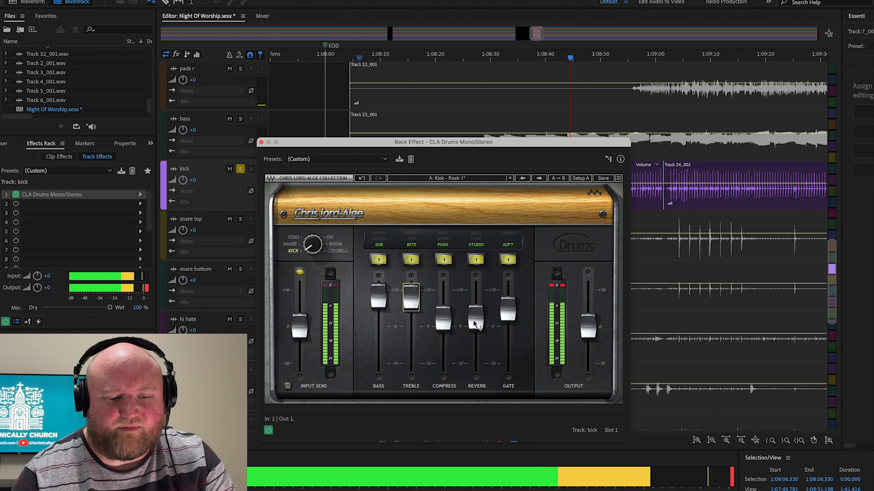
mouse_move(475, 319)
mouse_down()
mouse_move(476, 299)
mouse_move(475, 309)
mouse_up()
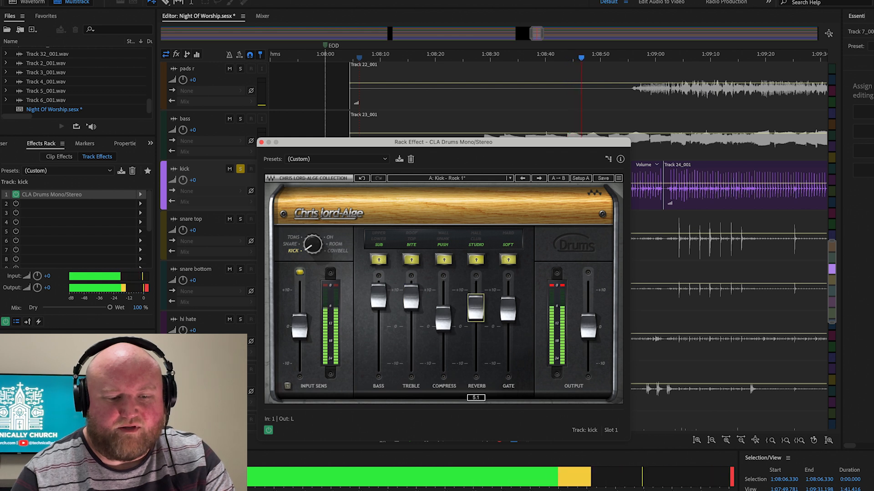